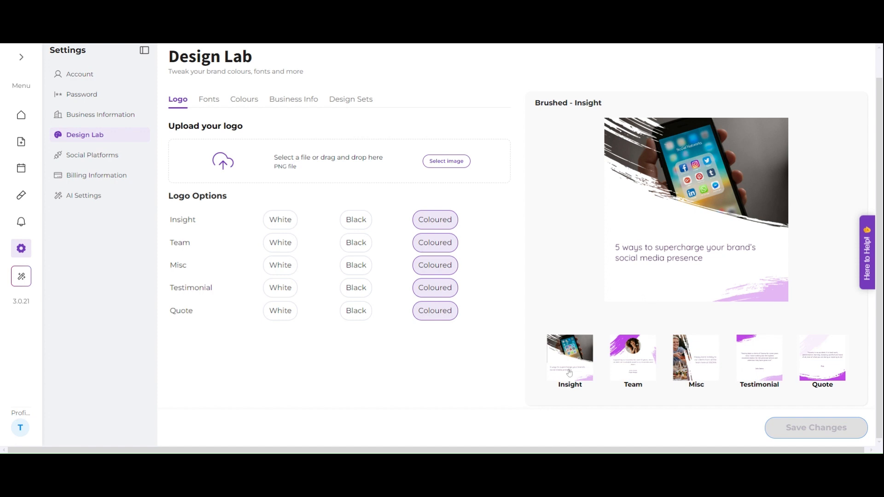
# Preview the Brushed design set's Team and Misc designs, and return to its Insight design
pyautogui.click(625, 367)
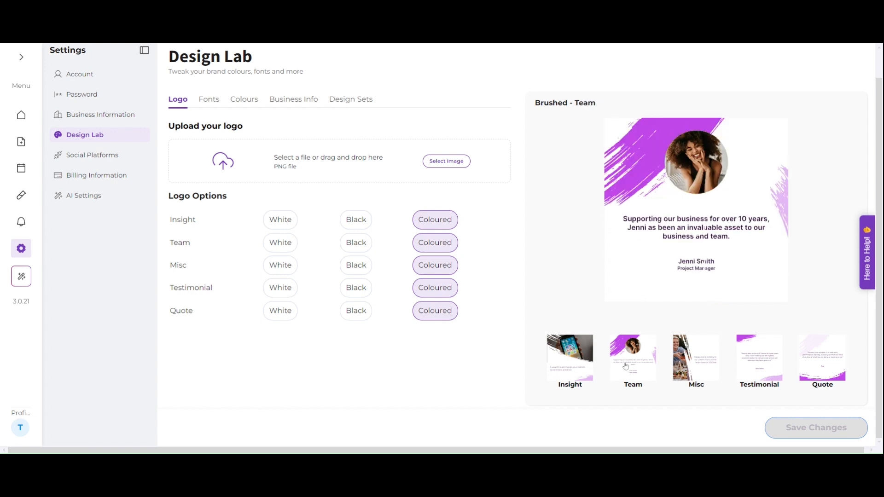
pyautogui.click(701, 375)
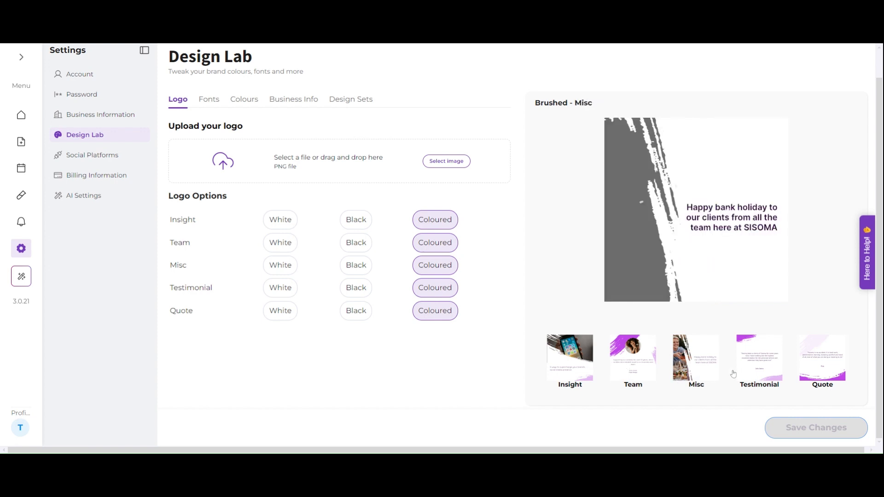
pyautogui.click(575, 368)
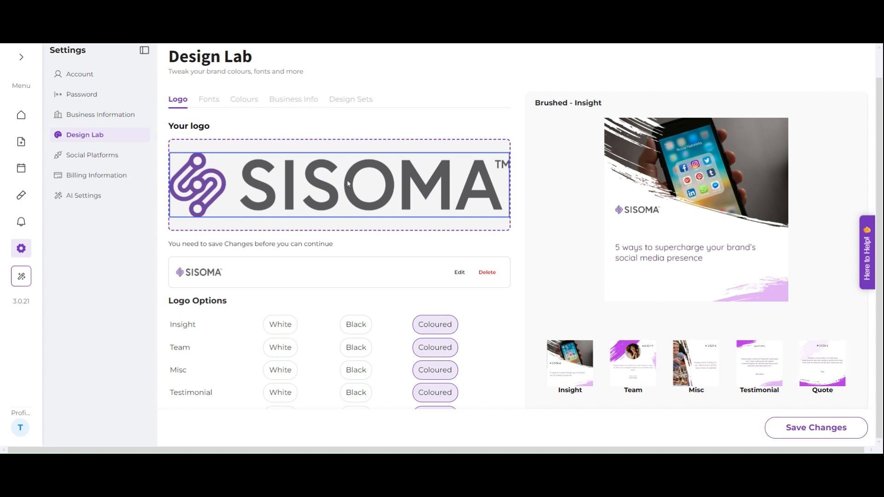
# Save the uploaded SISOMA logo to the brand designs
pyautogui.click(806, 429)
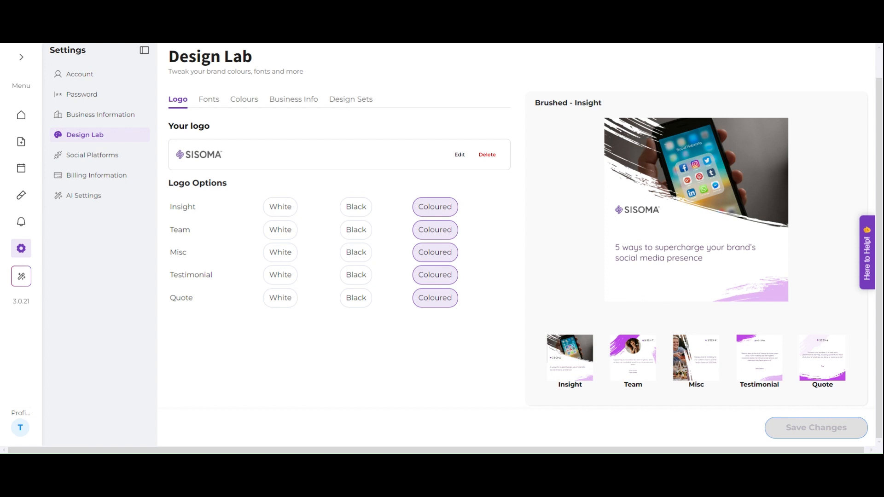
# View the preset font sets and examine the header font choices offered for custom brand fonts
pyautogui.click(209, 105)
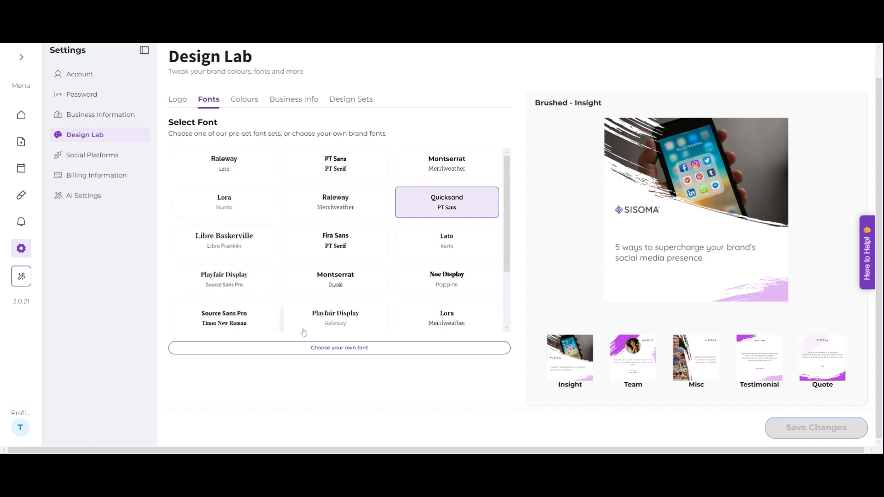
pyautogui.click(318, 350)
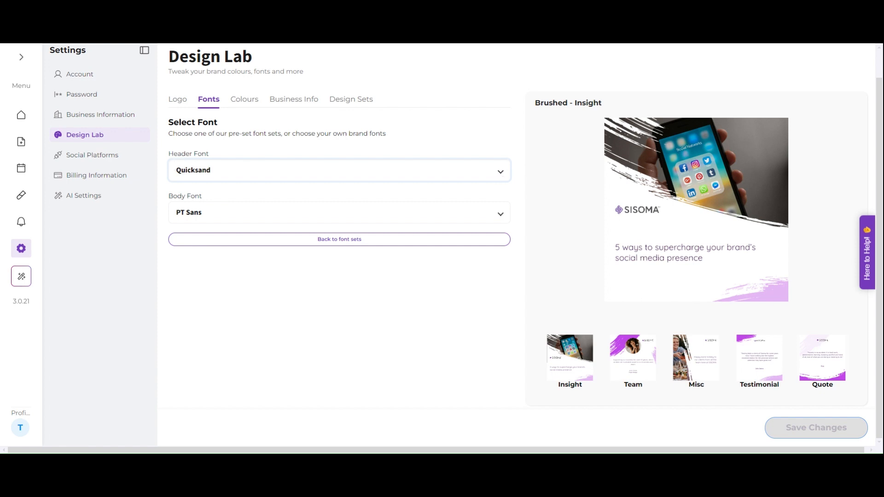
pyautogui.click(501, 173)
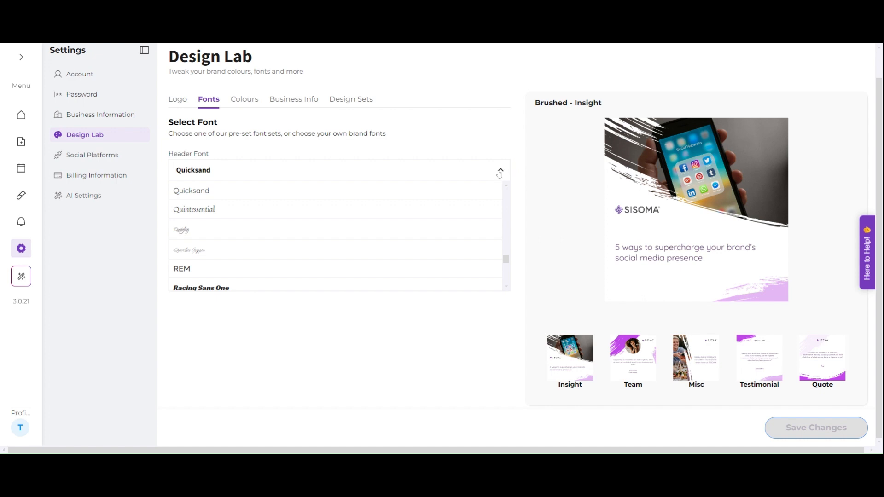
pyautogui.click(501, 173)
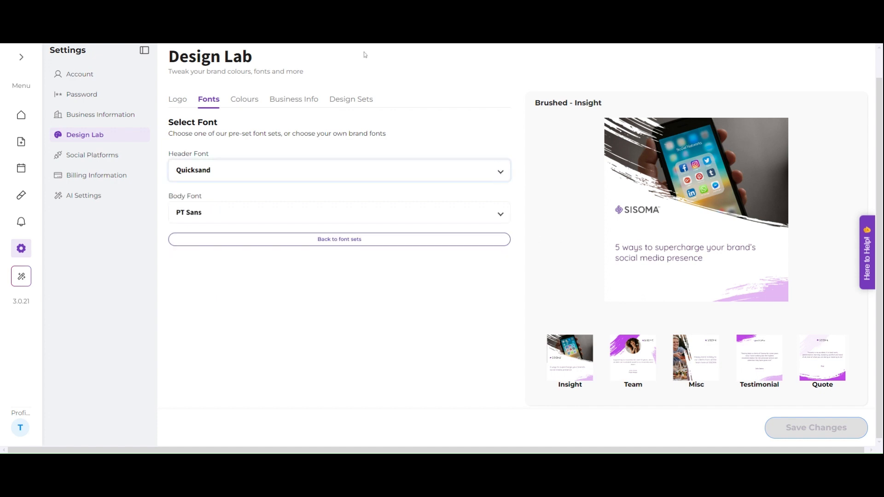
# Look through the preset colour sets and switch to choosing custom brand colours
pyautogui.click(239, 103)
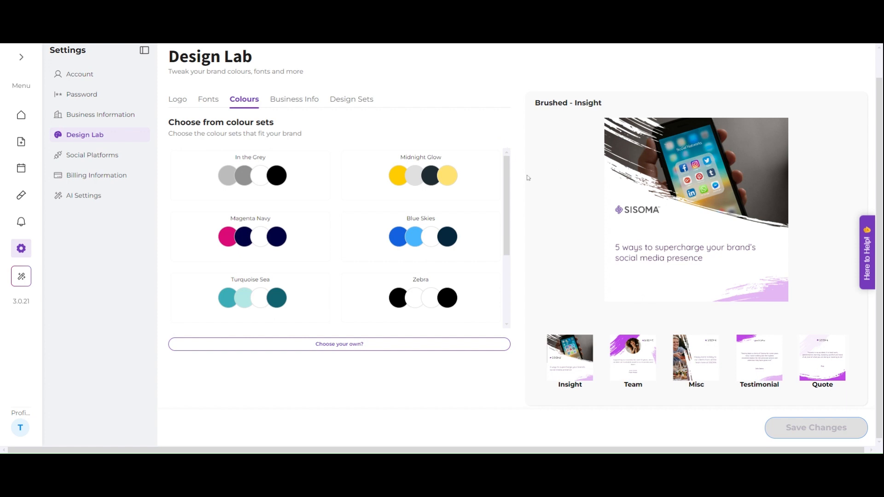
pyautogui.scroll(-5, 506, 198)
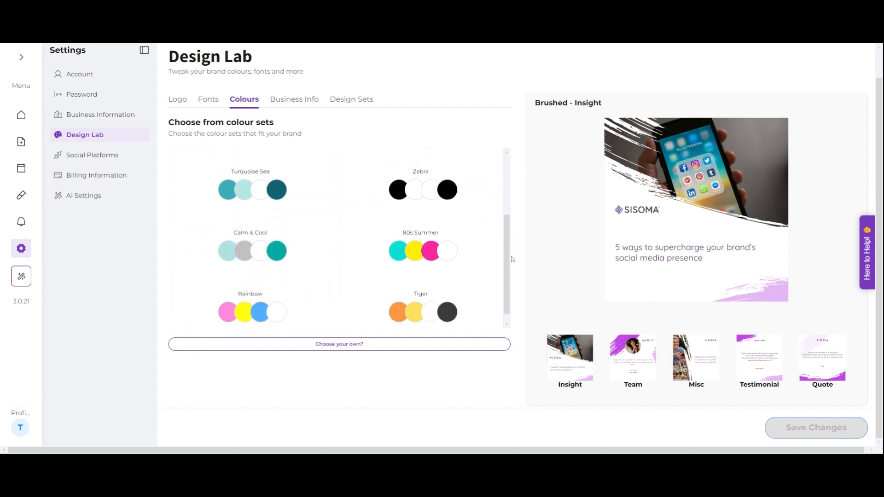
pyautogui.scroll(-3, 511, 315)
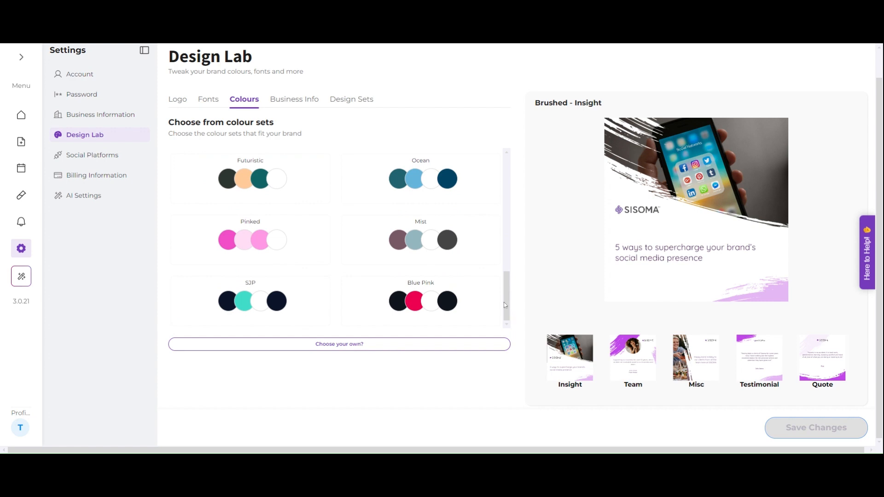
pyautogui.click(368, 352)
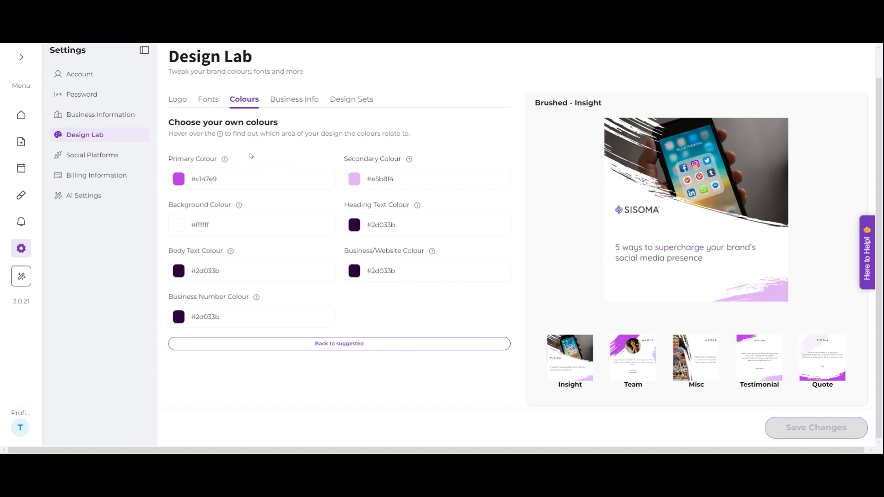
# Check which design areas the Primary and Secondary Colours apply to, and inspect their hex code entries
pyautogui.moveTo(225, 161)
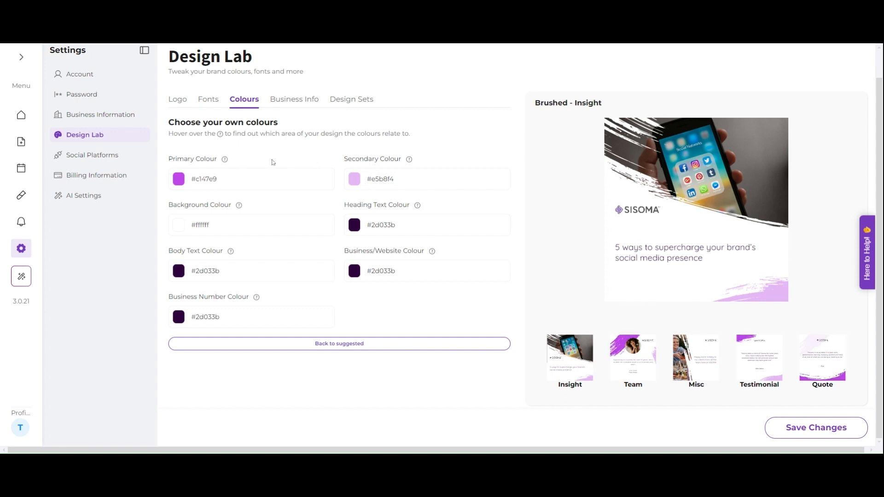
pyautogui.moveTo(409, 161)
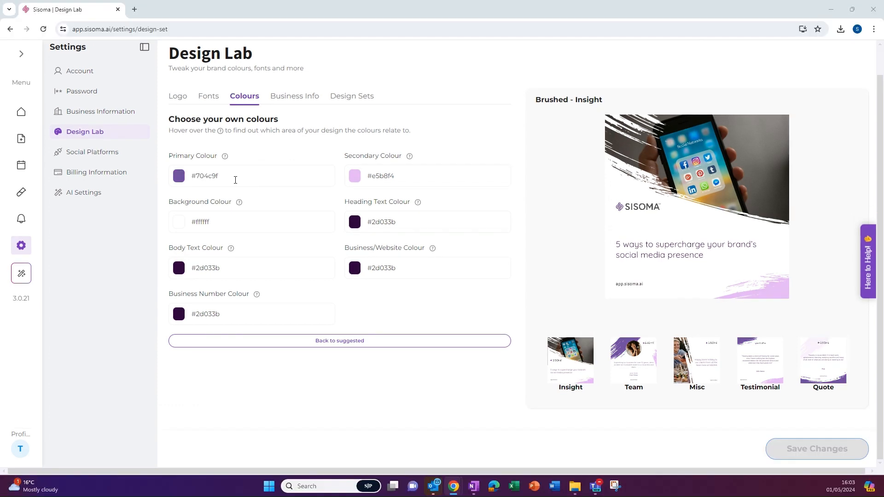
pyautogui.click(236, 177)
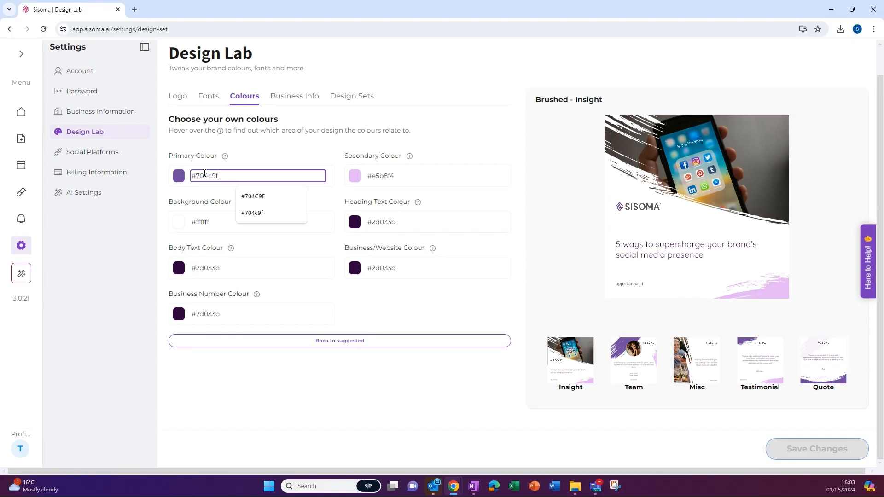
pyautogui.click(426, 176)
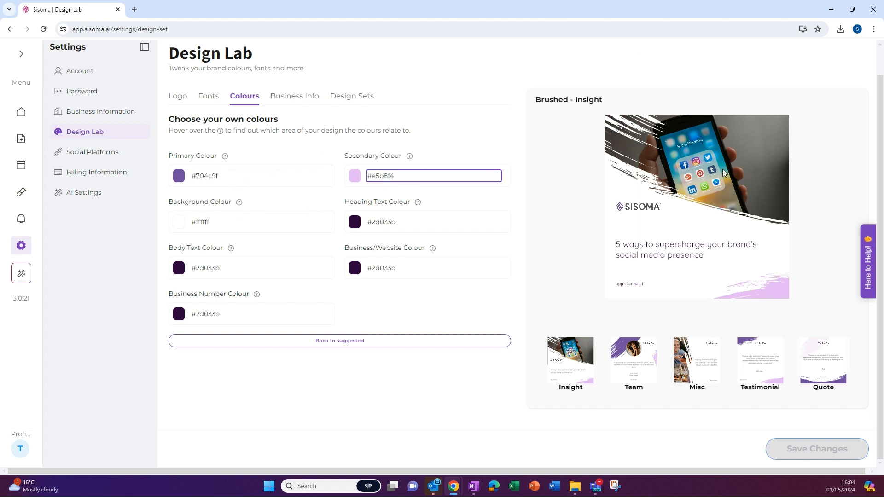
# Open the Primary Colour picker and compare its RGB and HEX value formats
pyautogui.click(178, 181)
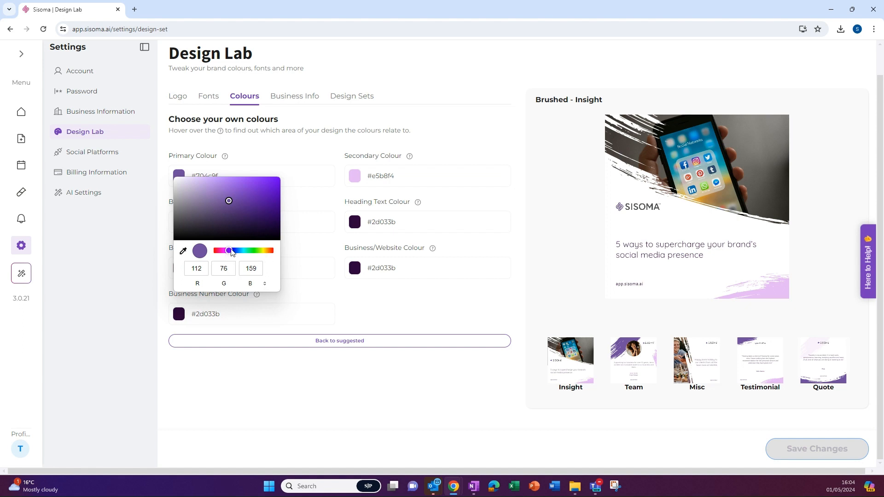
pyautogui.click(266, 284)
pyautogui.click(266, 284)
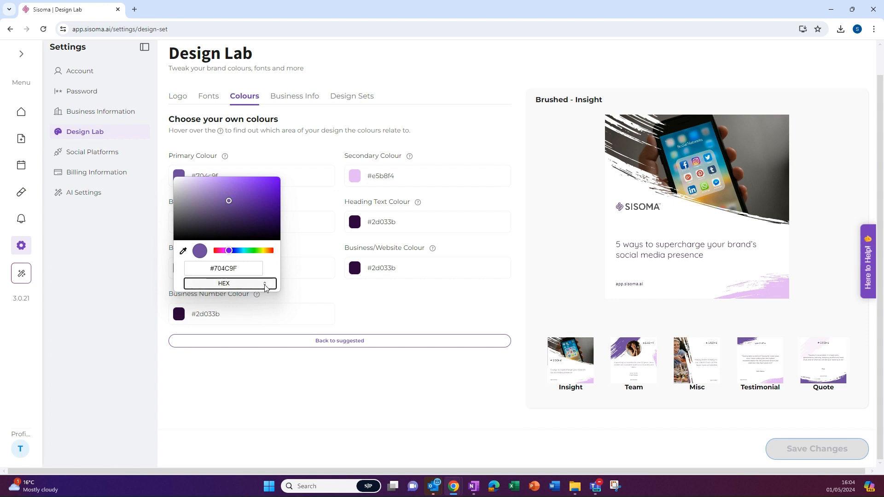
pyautogui.click(266, 284)
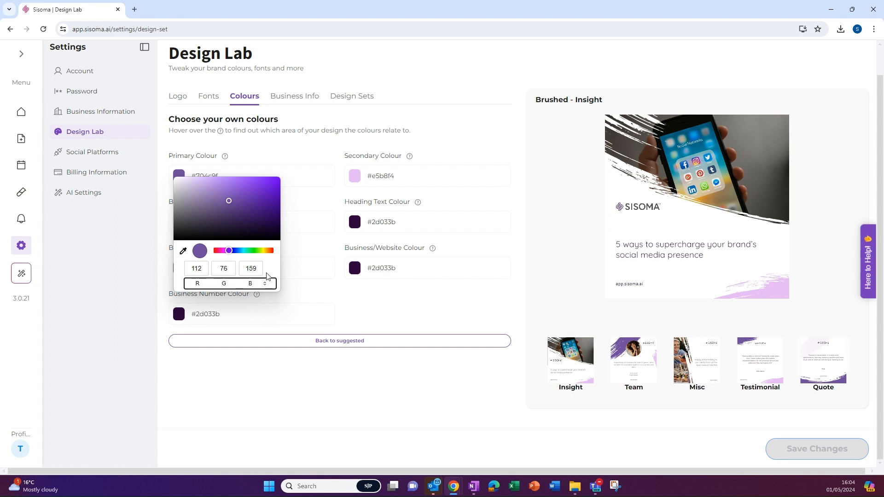
# Set the Primary Colour to #704c9f by sampling the purple of the SISOMA logo in the preview, and save the changes
pyautogui.click(183, 252)
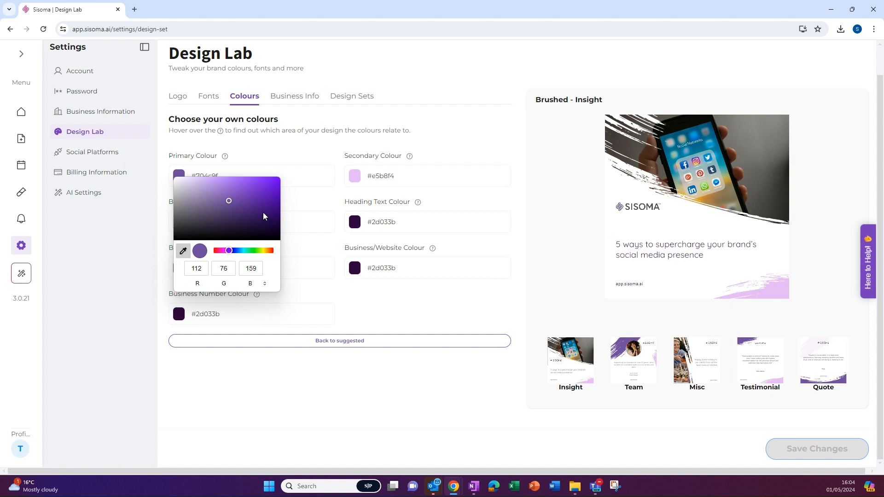
pyautogui.click(618, 210)
pyautogui.click(239, 174)
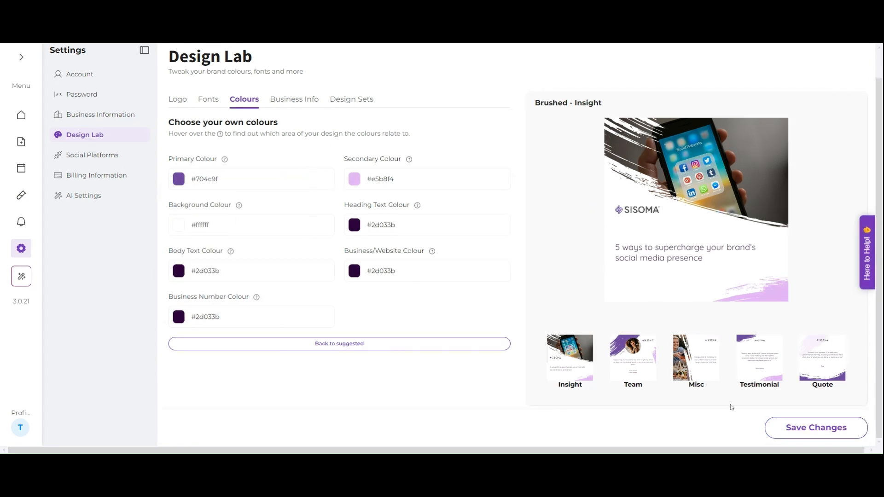
pyautogui.click(806, 430)
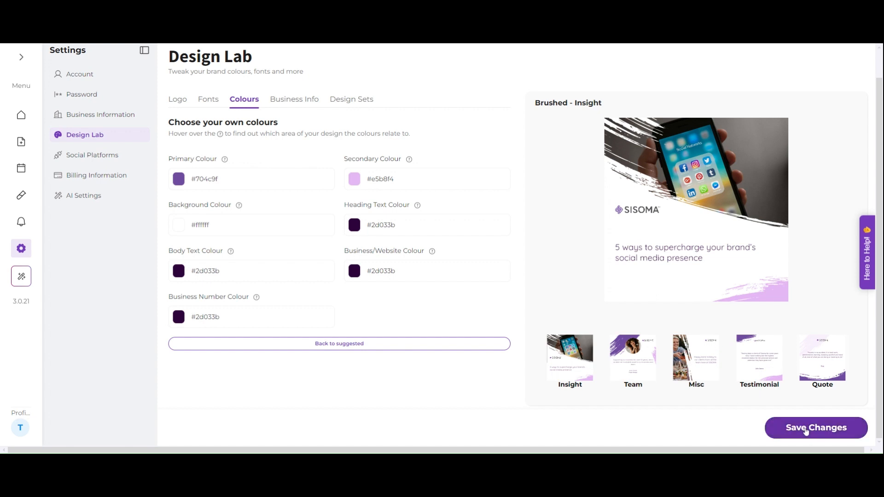
# Enter app.sisoma.ai as the website shown on the designs in the business info
pyautogui.click(279, 105)
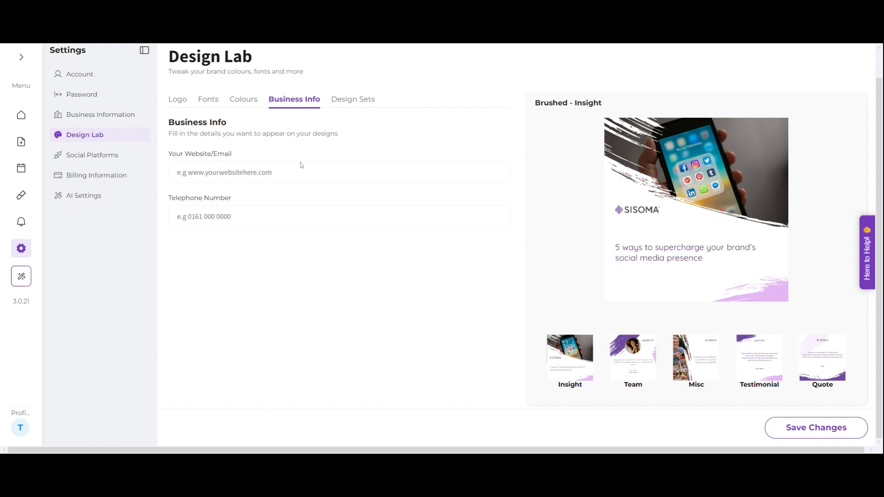
pyautogui.write('app')
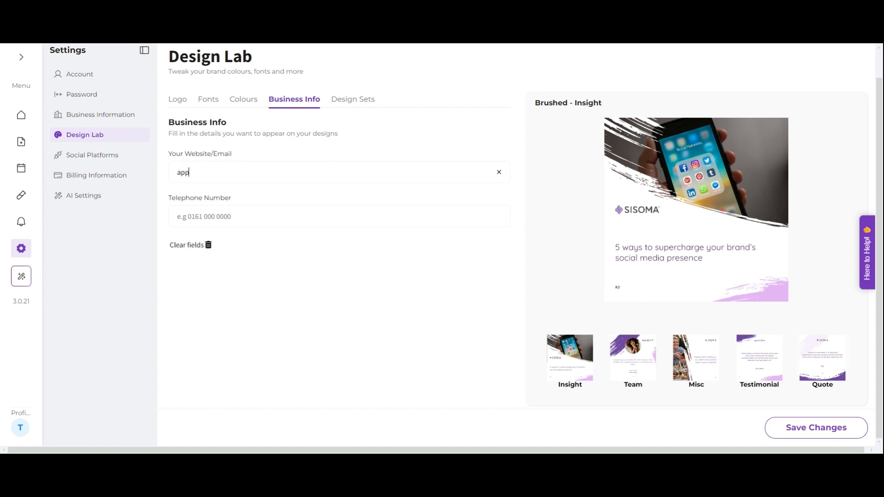
pyautogui.write('.sisoma.ai')
pyautogui.click(267, 214)
# Check the website's placement on the Team, Misc, Testimonial and Quote designs, and save the business info
pyautogui.click(633, 357)
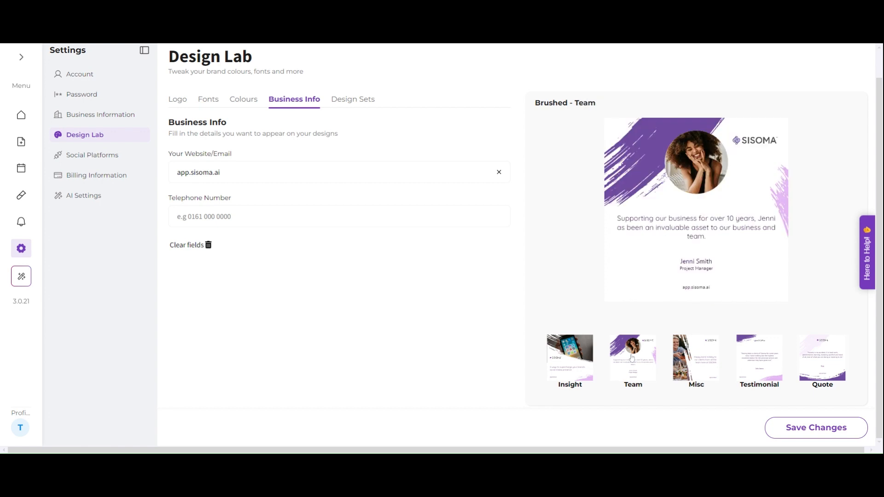
pyautogui.click(701, 348)
pyautogui.click(761, 360)
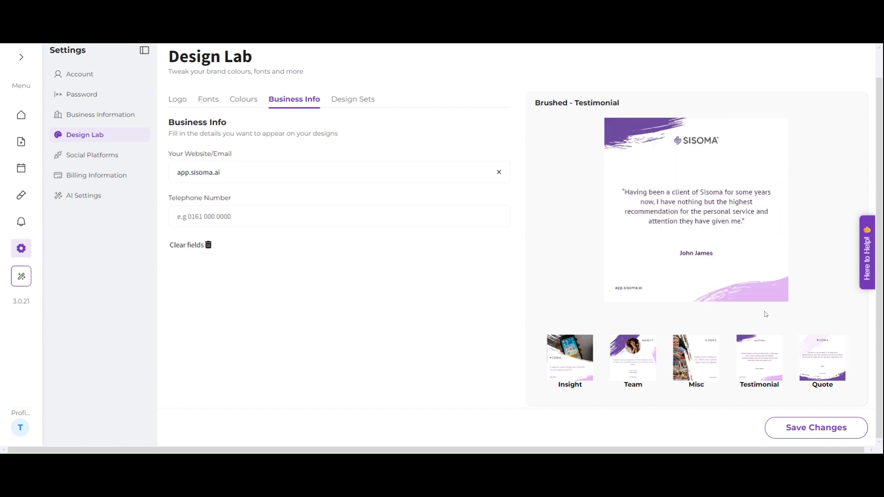
pyautogui.click(814, 372)
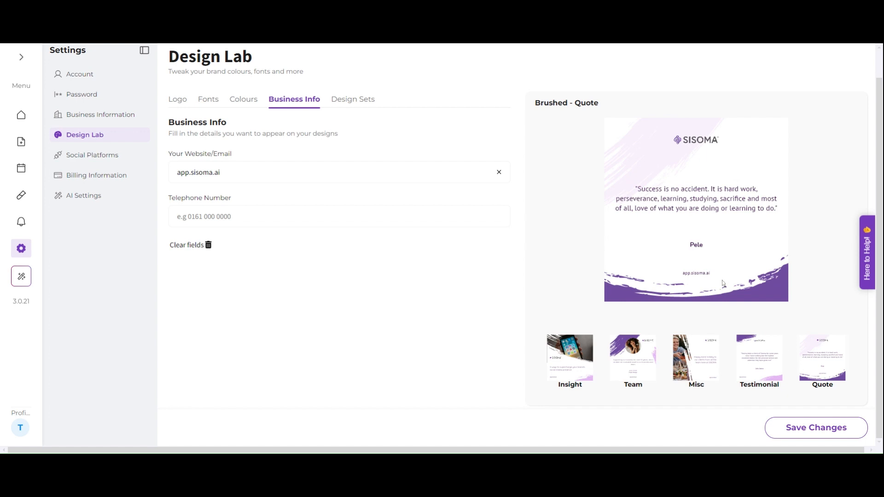
pyautogui.click(816, 428)
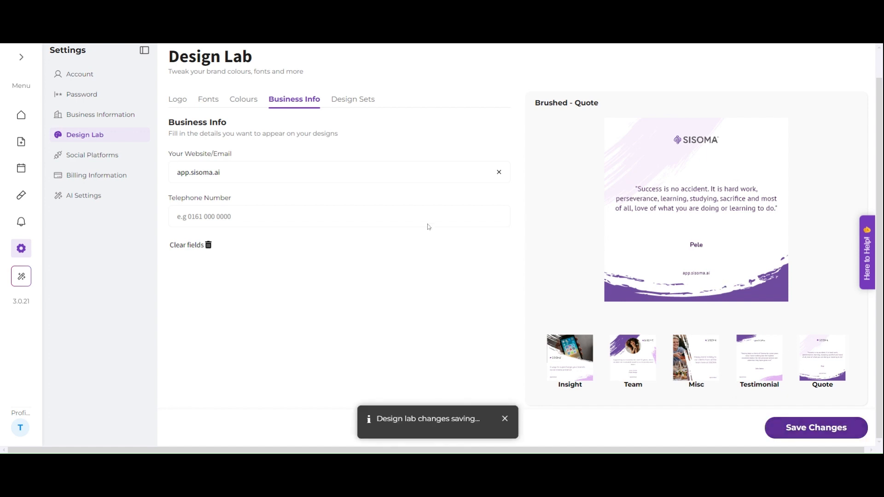
# Browse all design sets, select the Blobs set and preview its Insight design
pyautogui.click(363, 103)
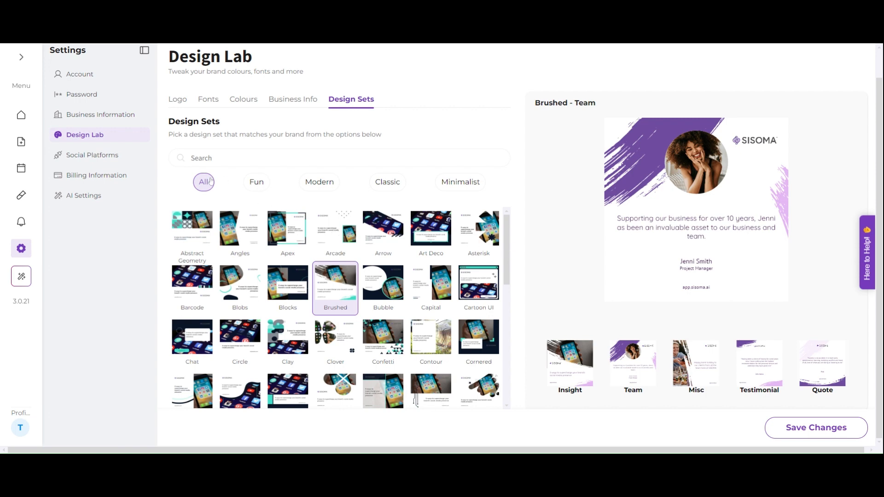
pyautogui.scroll(-1, 437, 259)
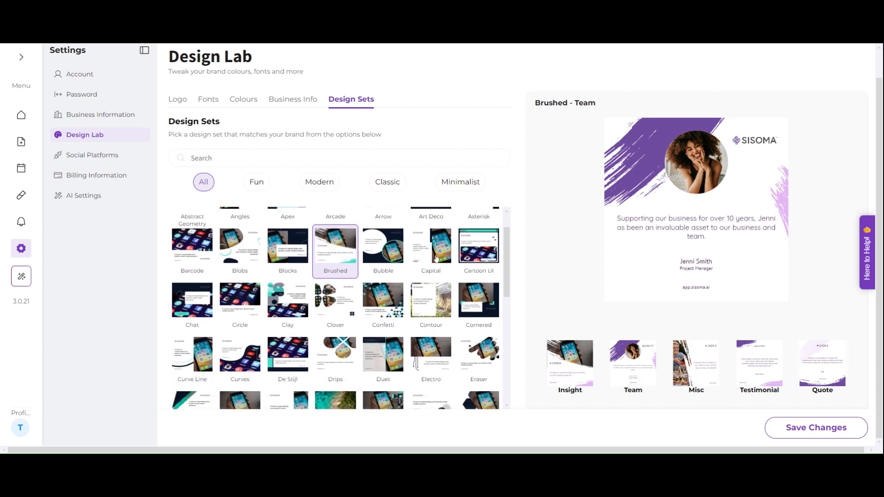
pyautogui.scroll(-5, 436, 258)
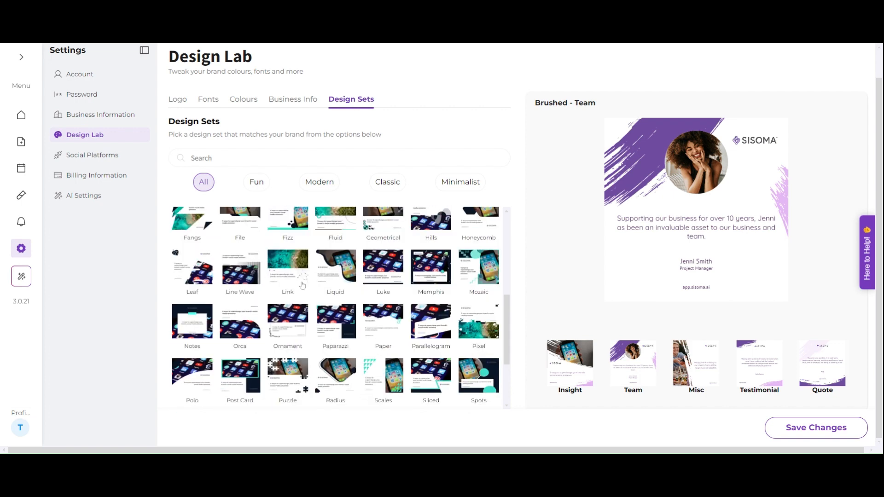
pyautogui.scroll(-5, 409, 276)
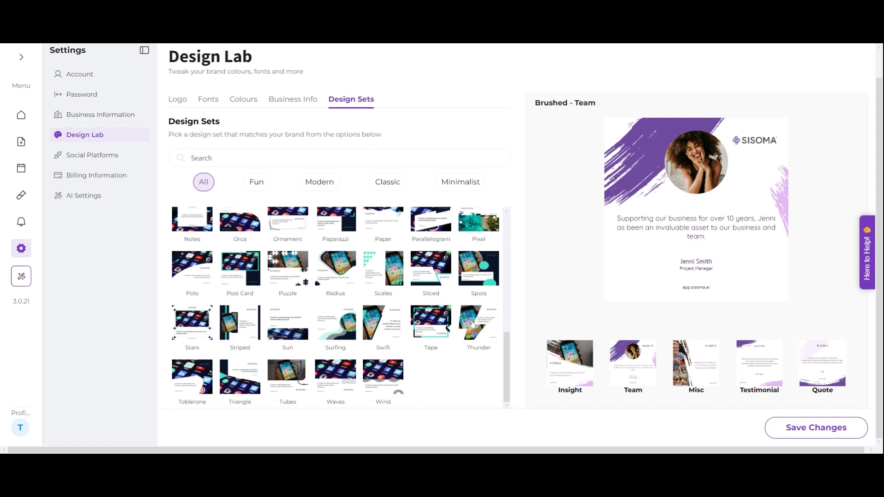
pyautogui.scroll(10, 473, 324)
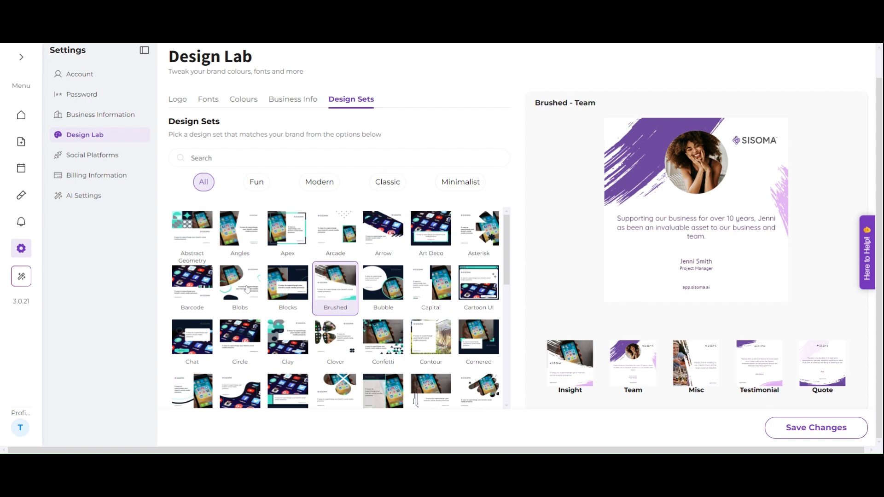
pyautogui.click(248, 288)
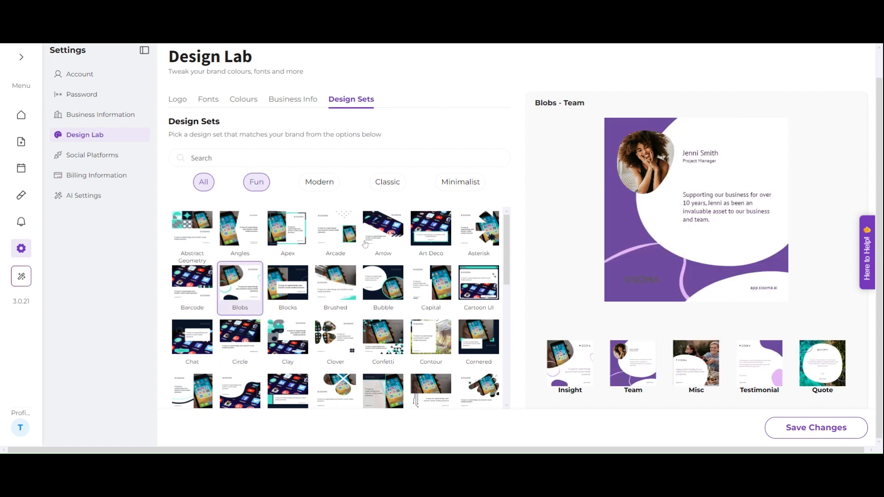
pyautogui.click(573, 364)
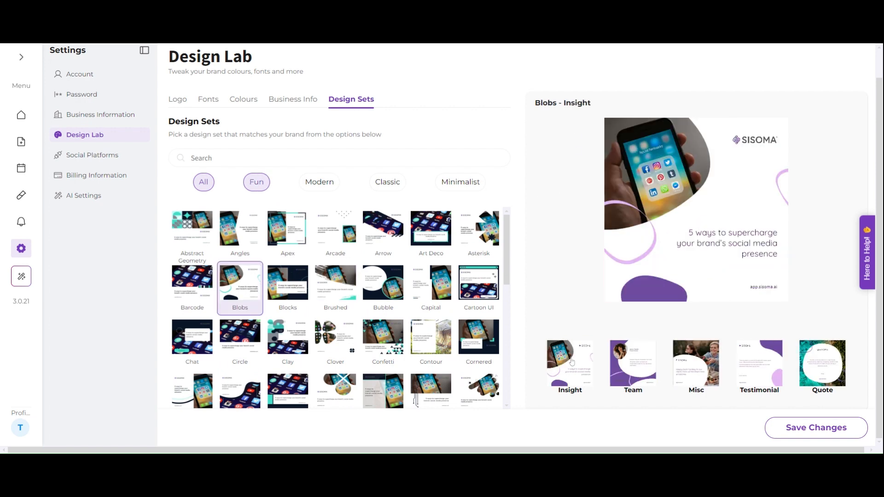
# Preview the Blobs set's Team, Misc, Testimonial and Quote designs
pyautogui.click(642, 381)
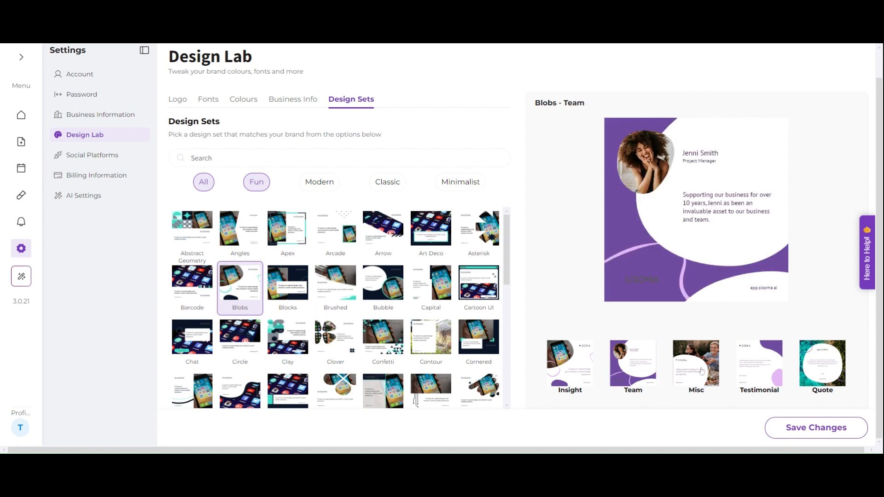
pyautogui.click(696, 367)
pyautogui.click(741, 369)
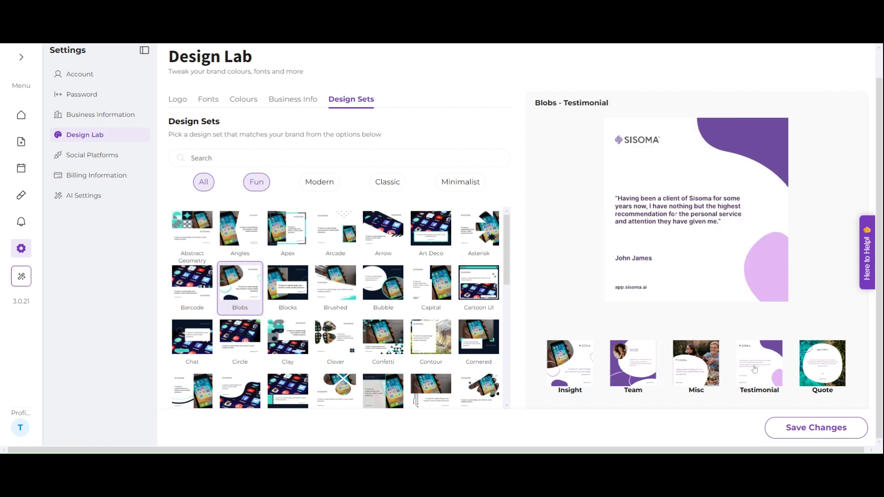
pyautogui.click(814, 364)
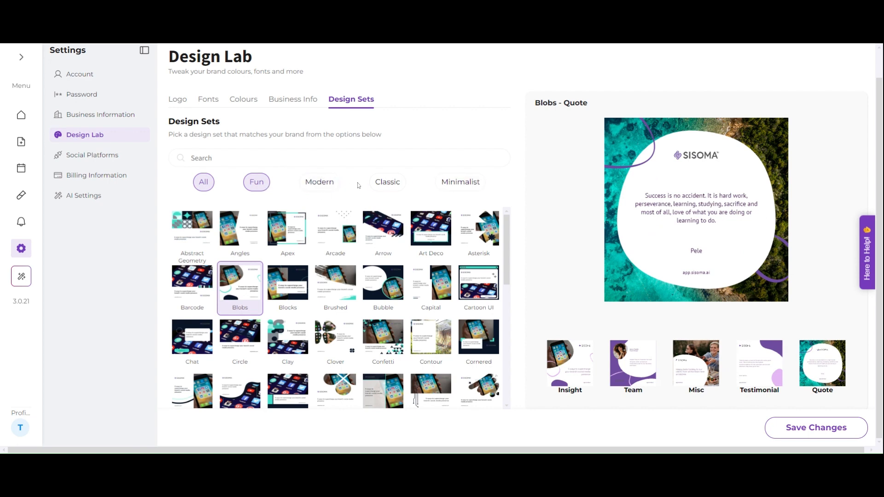
# Browse the design sets by the Classic, Minimalist and Fun style categories
pyautogui.click(390, 186)
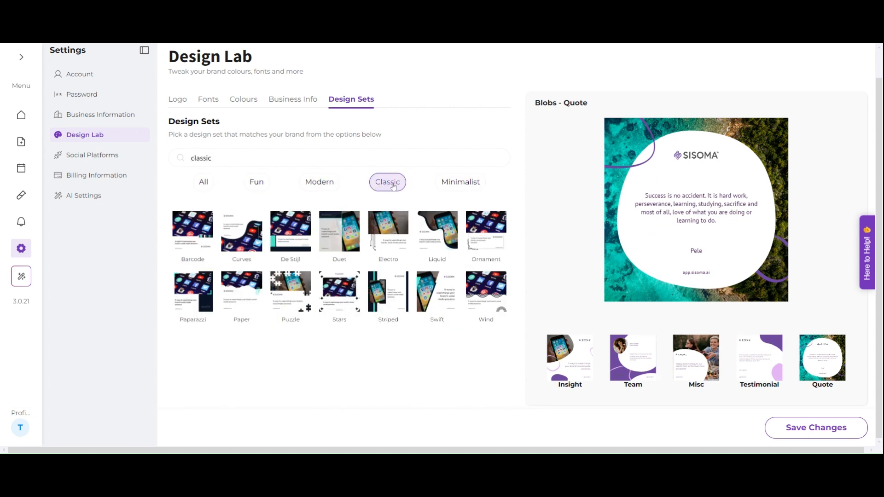
pyautogui.click(479, 185)
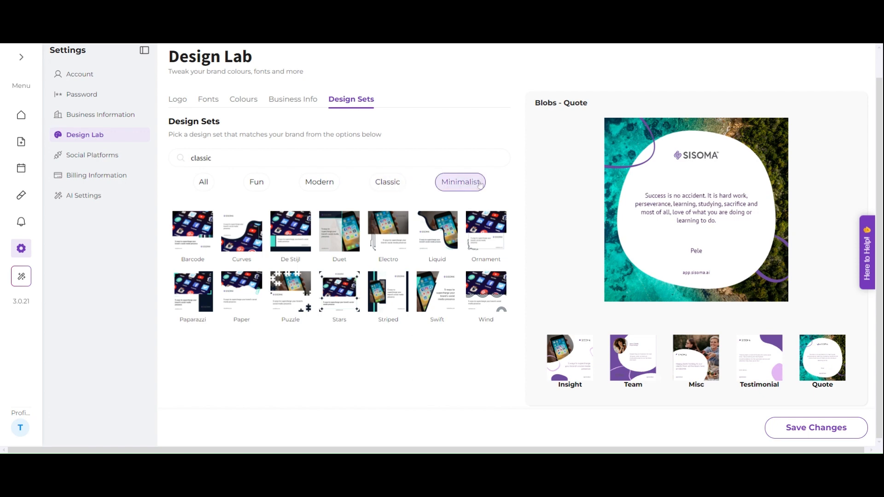
pyautogui.click(256, 183)
# Show all design sets again, select the Brushed set and save the changes
pyautogui.click(206, 185)
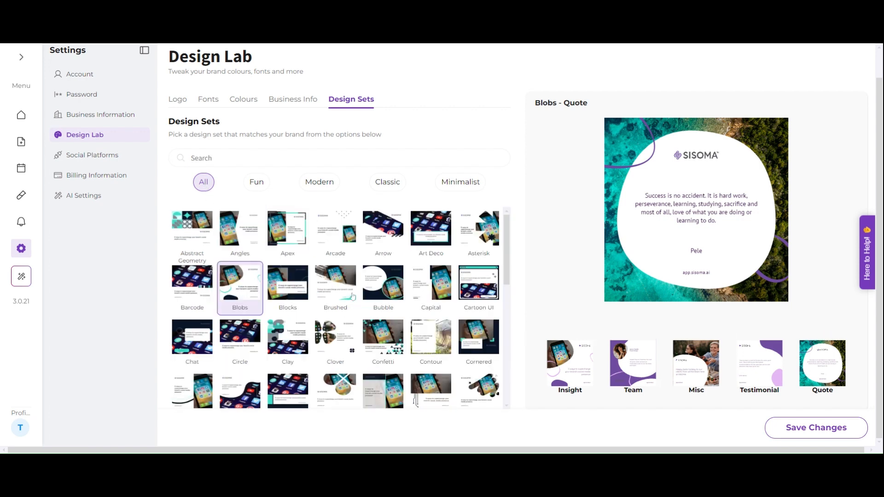
pyautogui.click(352, 296)
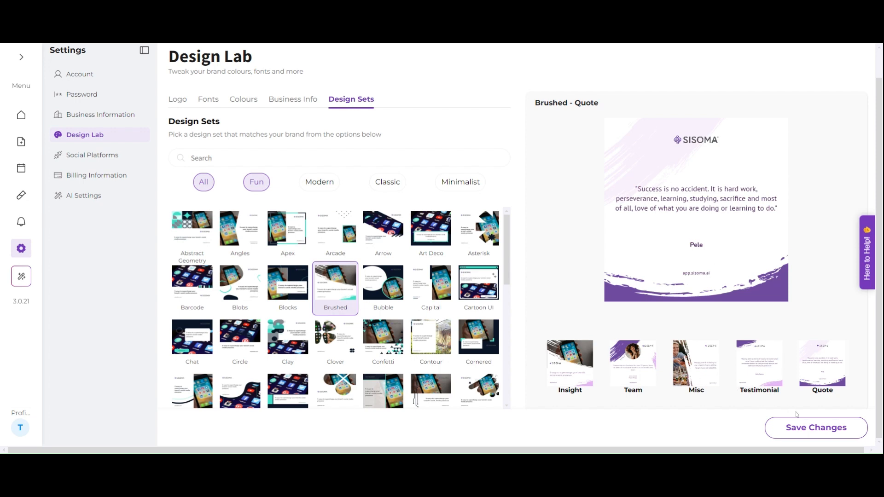
pyautogui.click(815, 431)
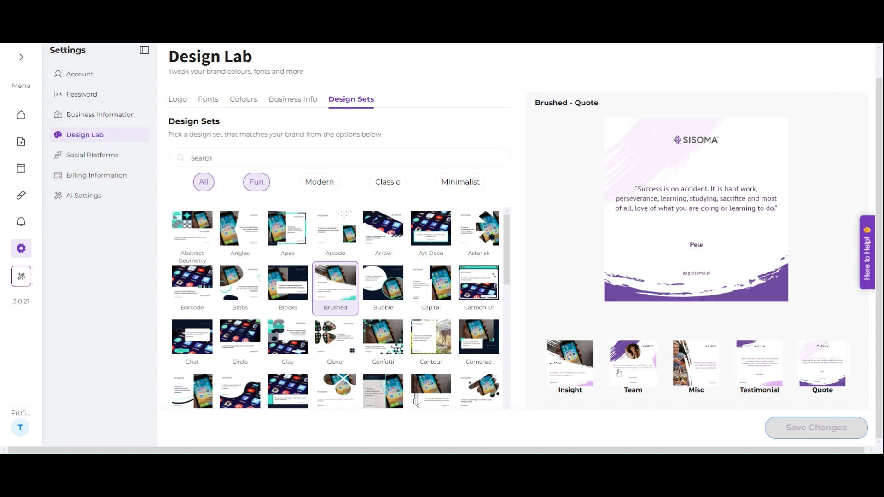
# Preview the Brushed set's Insight, Team, Misc, Testimonial and Quote designs
pyautogui.click(580, 379)
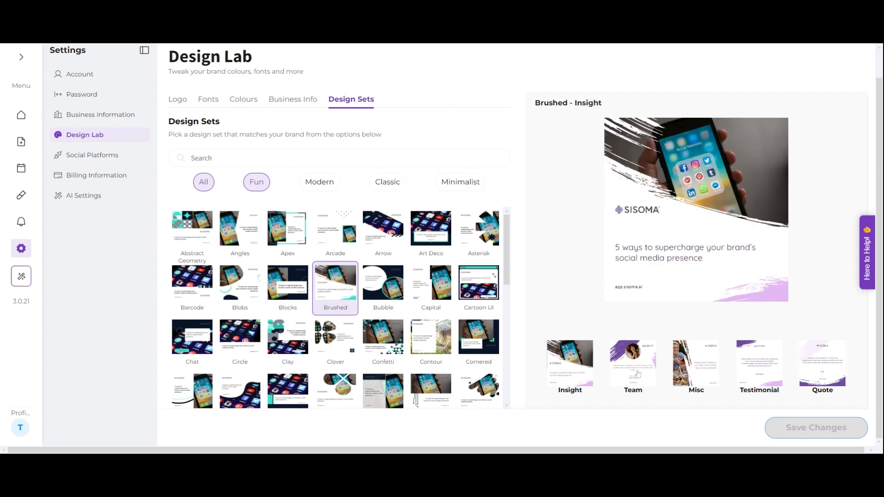
pyautogui.click(639, 374)
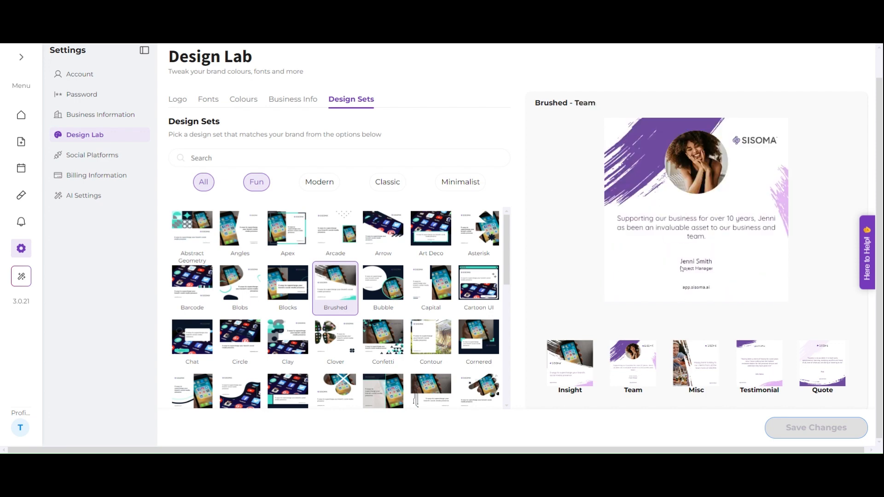
pyautogui.click(706, 359)
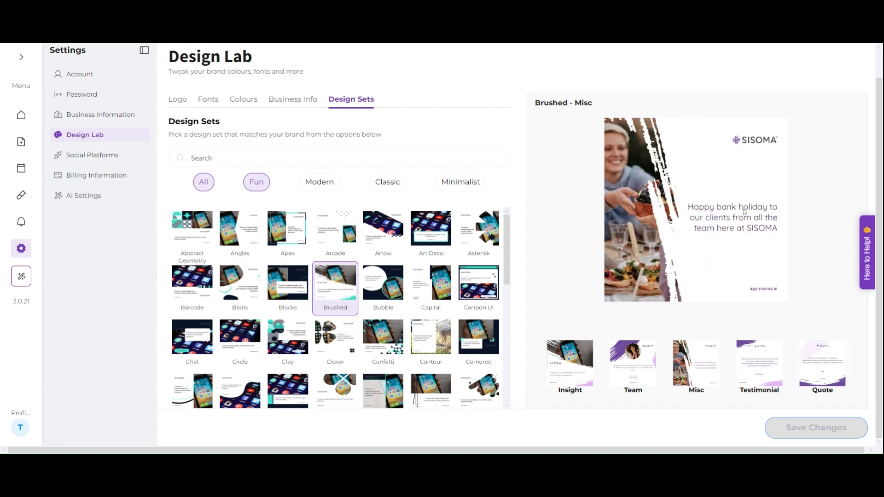
pyautogui.click(767, 371)
pyautogui.click(833, 370)
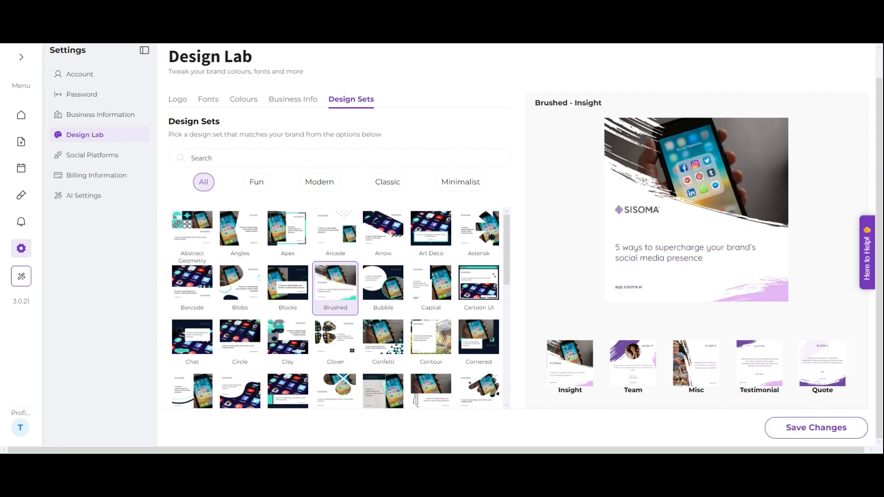
# Return to the logo settings to review the colour options for each design type, and save the Design Lab changes
pyautogui.click(178, 100)
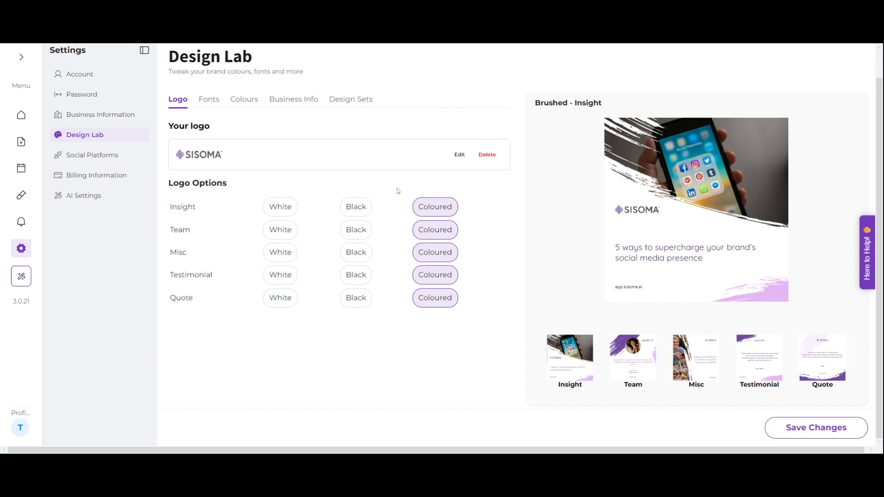
pyautogui.click(801, 423)
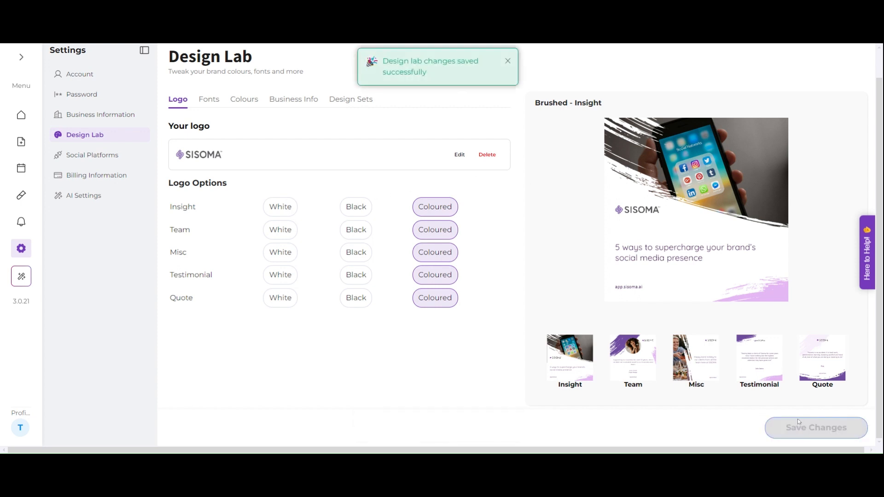